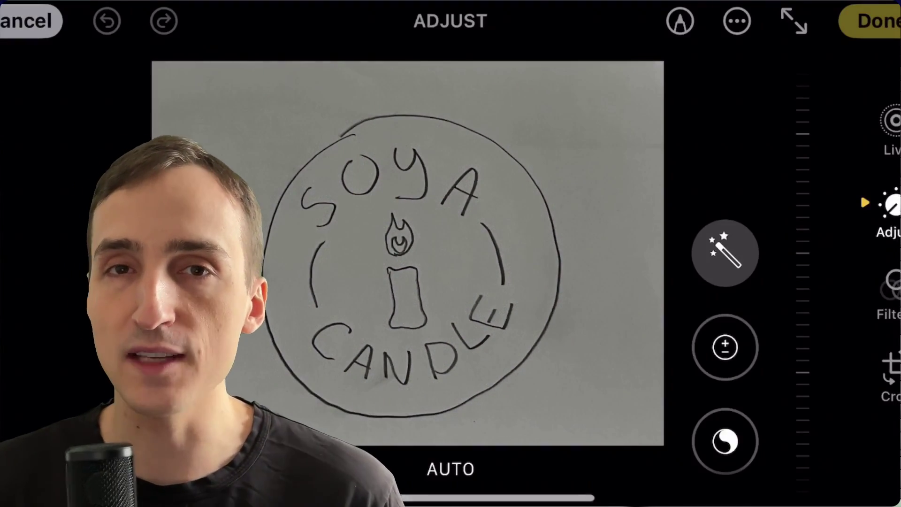
# Switch to cropping and straightening the SOYA CANDLE sketch photo
pyautogui.click(890, 373)
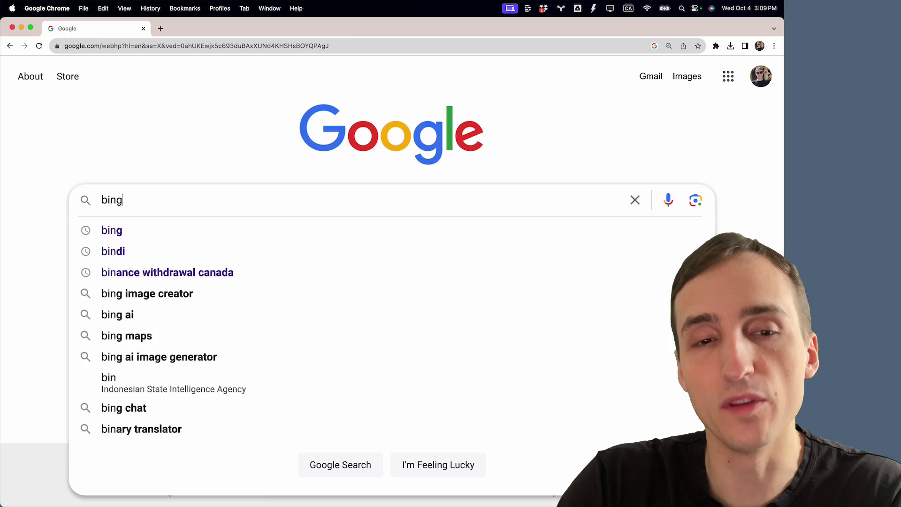
# Open Bing Chat from a Bing search and attach Sketch.JPG from the computer to a new message
pyautogui.press('Return')
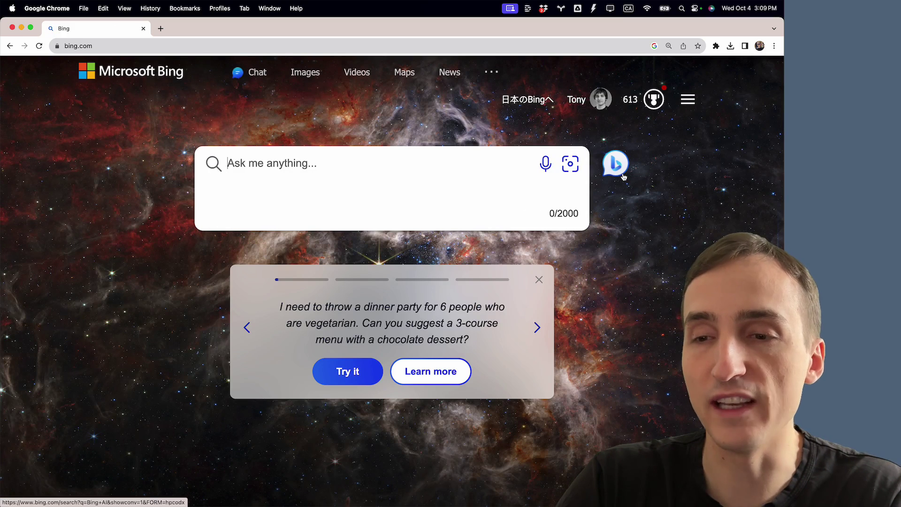
pyautogui.click(622, 177)
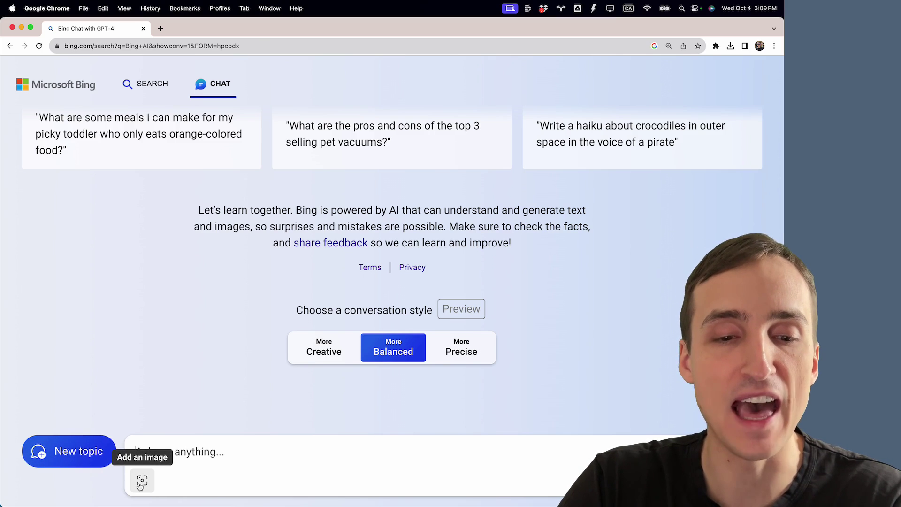
pyautogui.click(80, 480)
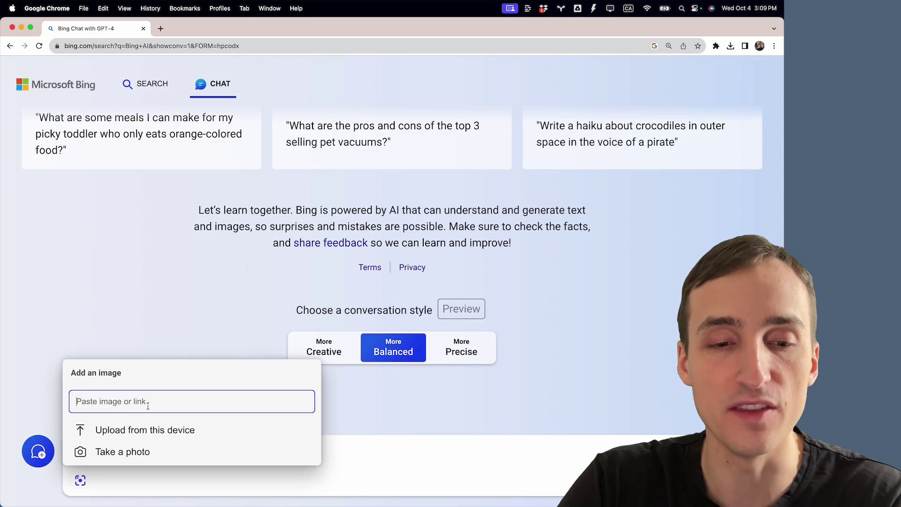
pyautogui.click(138, 430)
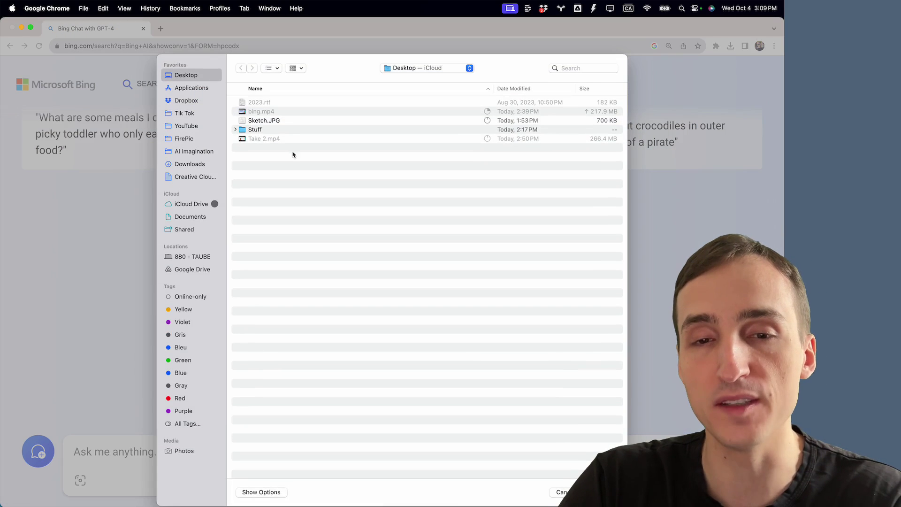
pyautogui.click(268, 123)
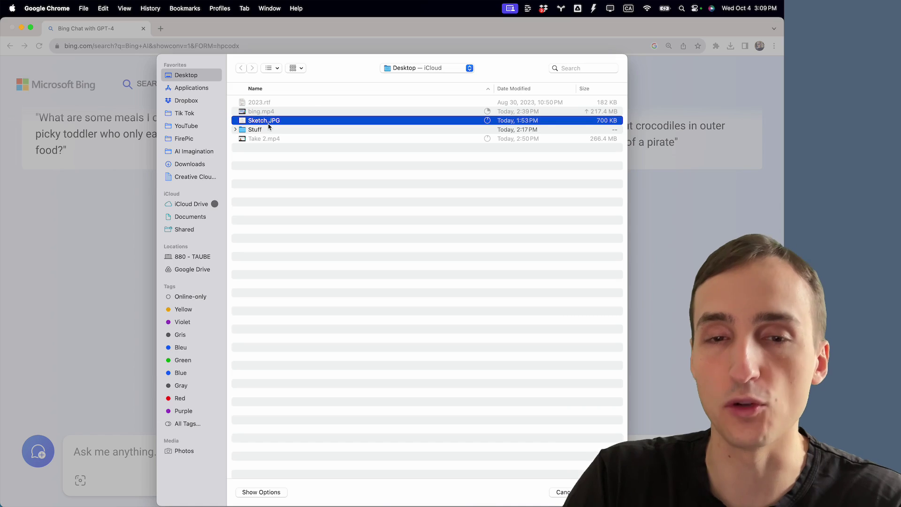
pyautogui.doubleClick(268, 122)
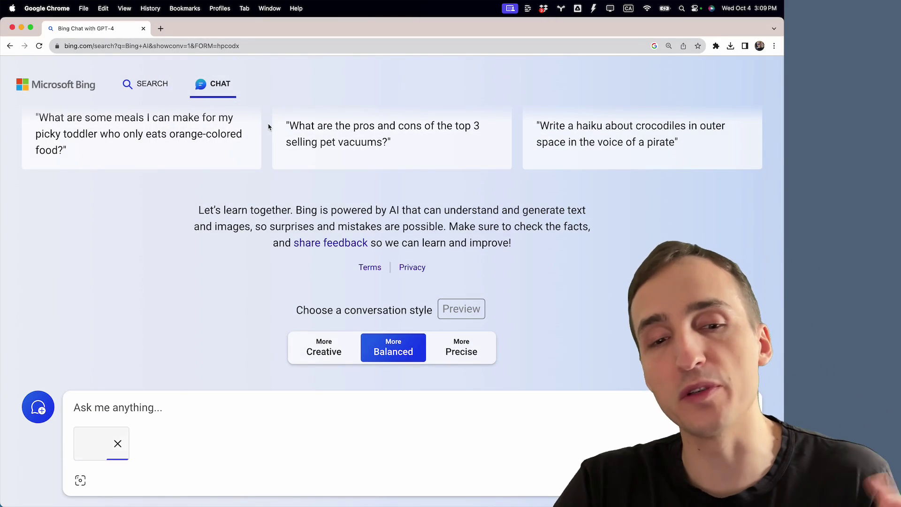
# Send 'describe in great details this sketch' with the attached sketch
pyautogui.write('d')
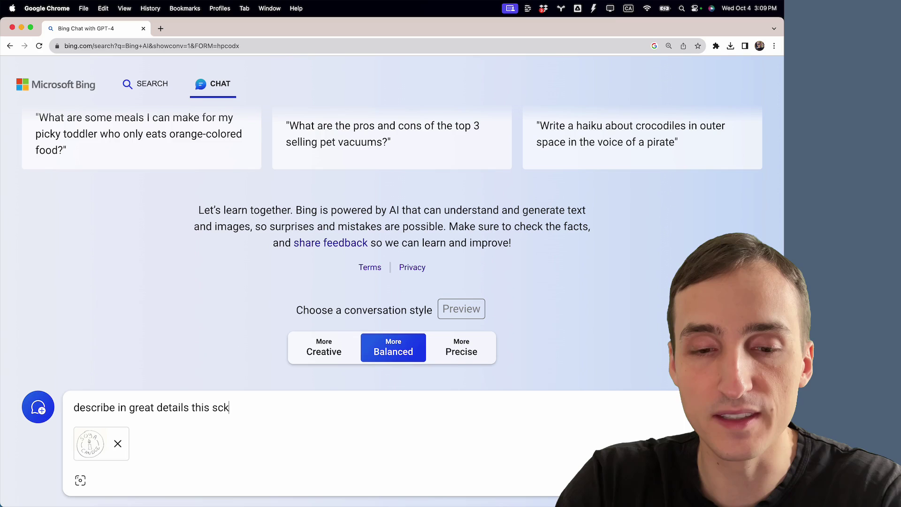
pyautogui.press('Return')
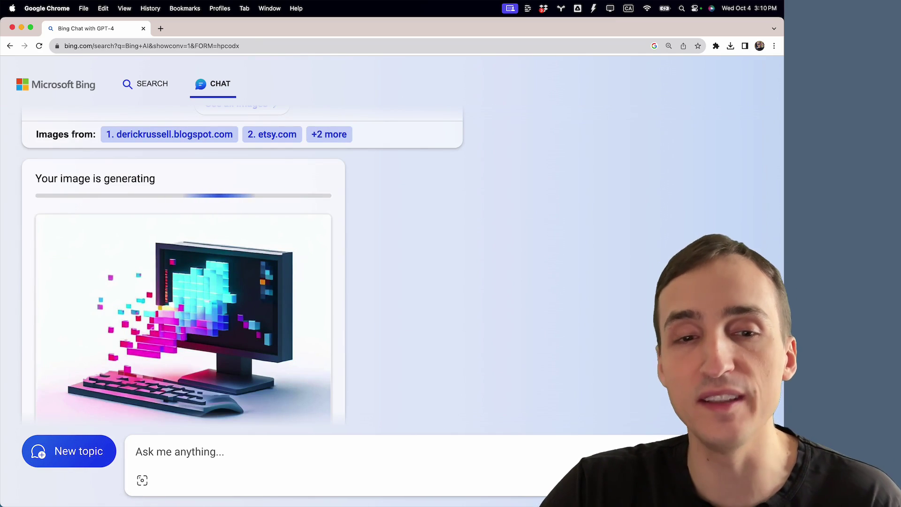
# Select Bing's first paragraph describing the sketch as a round SOYA CANDLE label
pyautogui.scroll(-2, 183, 268)
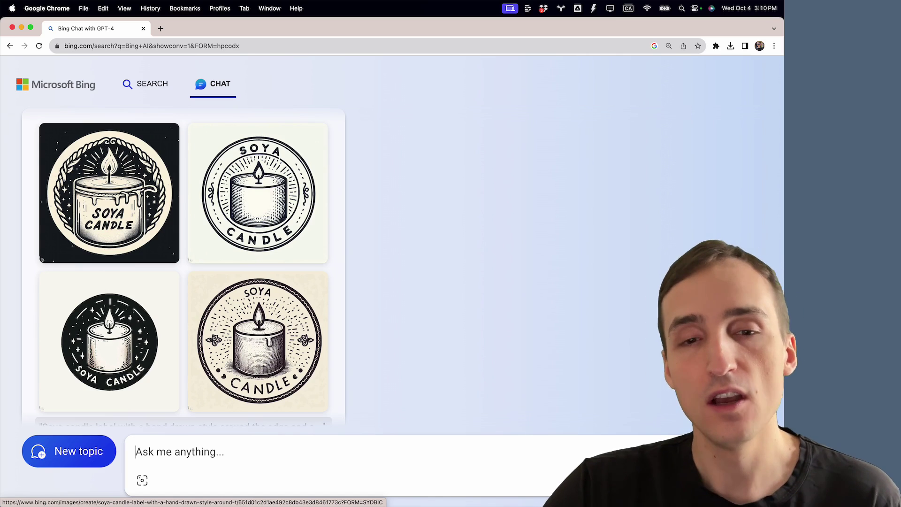
pyautogui.scroll(1, 408, 286)
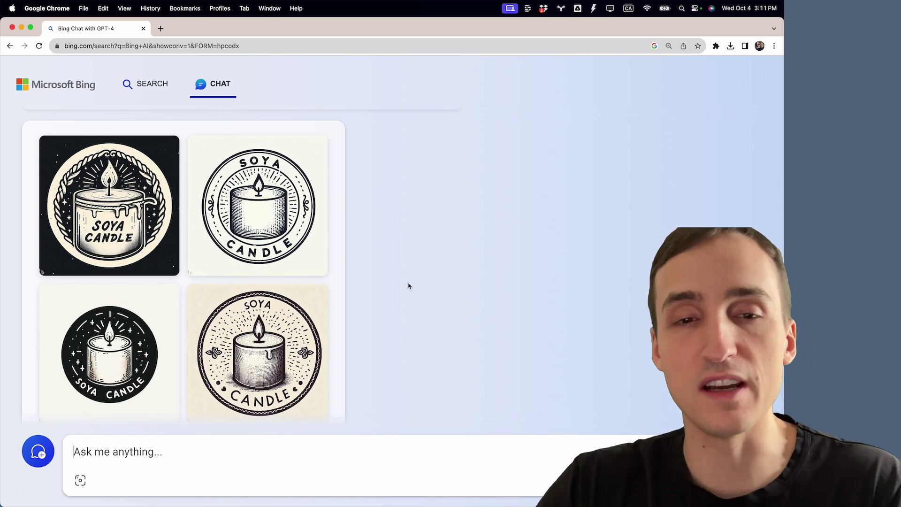
pyautogui.scroll(15, 408, 286)
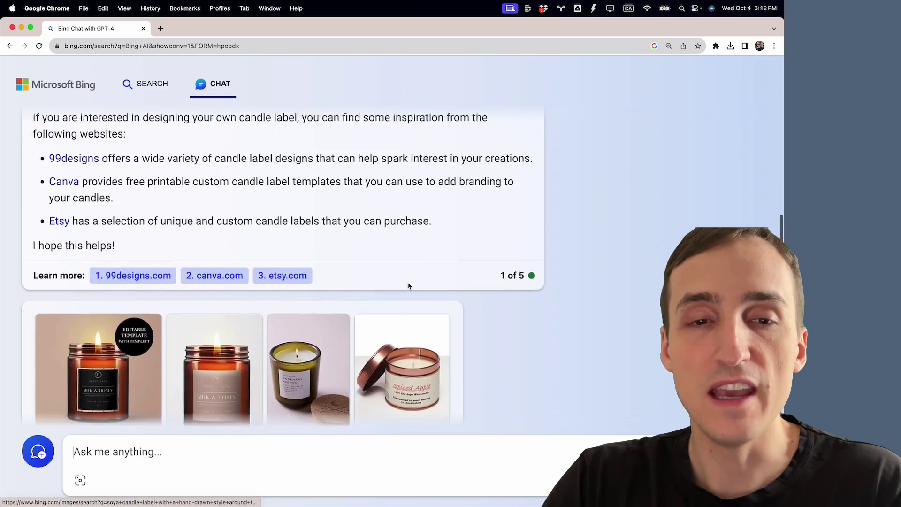
pyautogui.moveTo(502, 245); pyautogui.dragTo(19, 212)
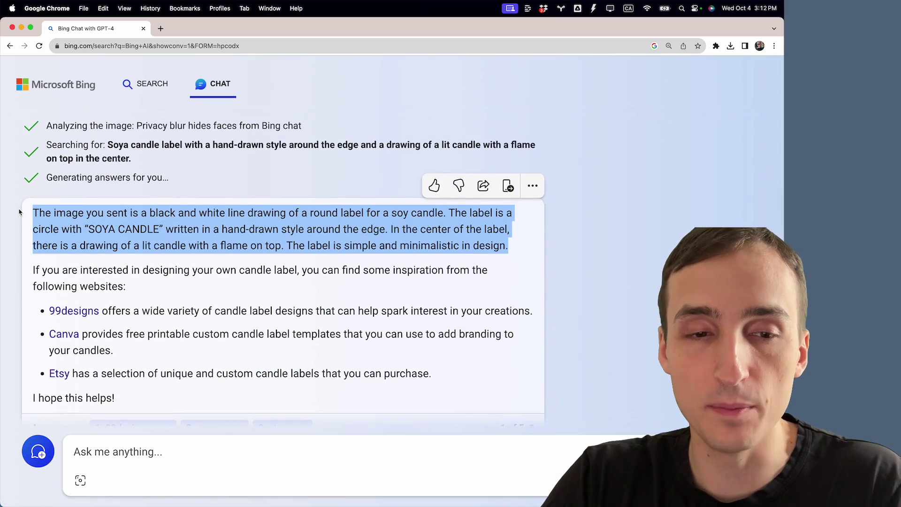
pyautogui.scroll(-15, 117, 235)
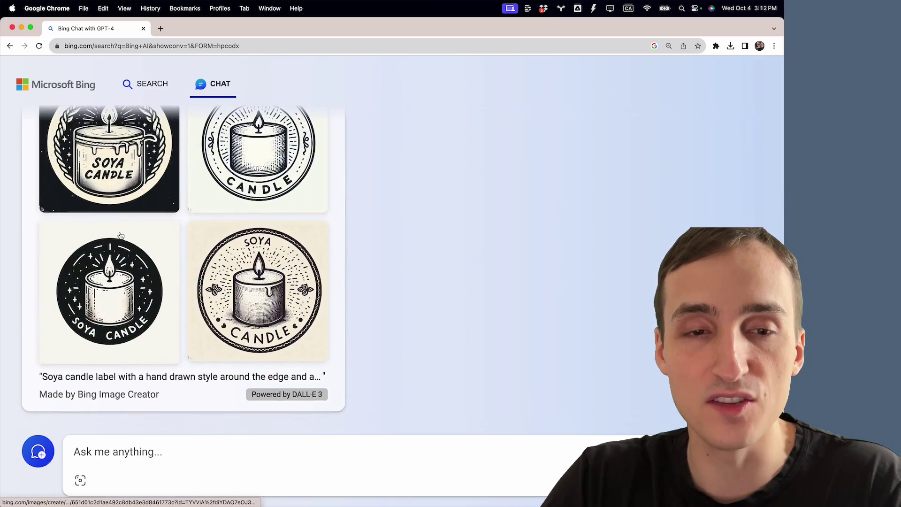
# Send 'Create a logo design based on this description:' with the pasted sketch description on a new line
pyautogui.click(130, 441)
pyautogui.write('C')
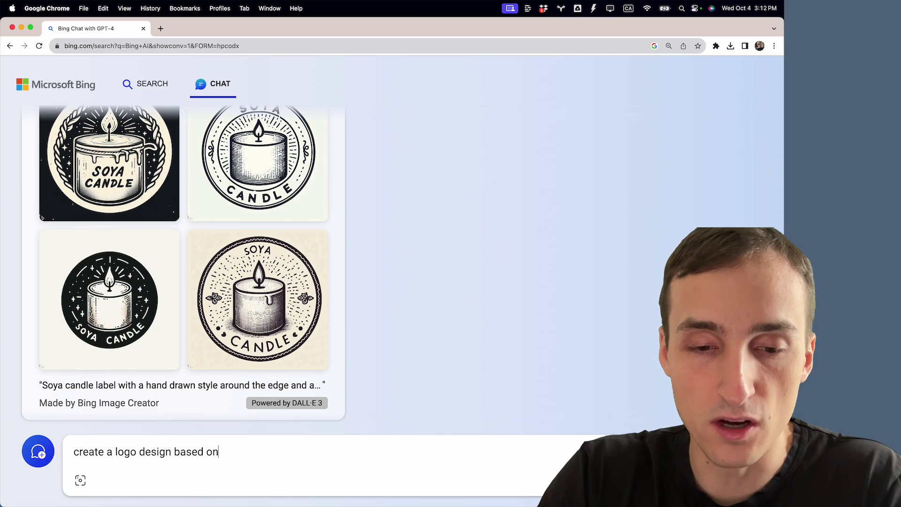
pyautogui.write('reate a logo design based on this description:')
pyautogui.hotkey('shift', 'Return')
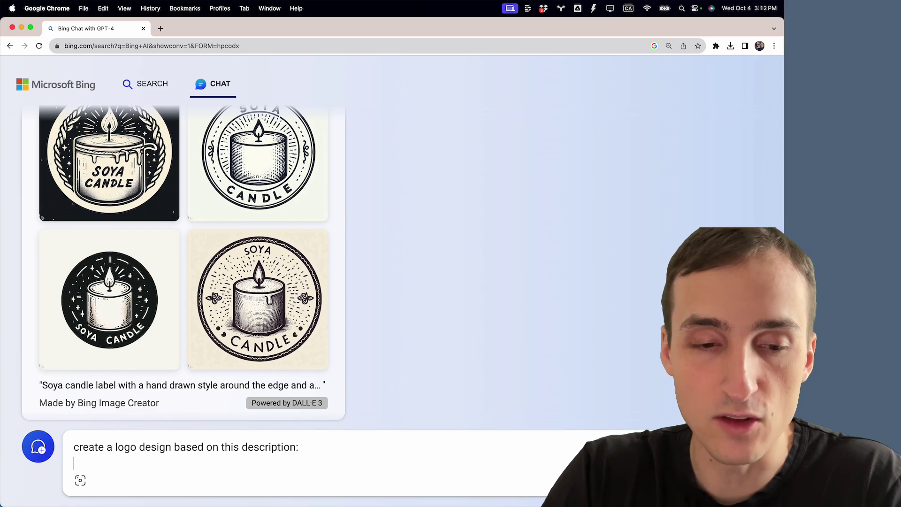
pyautogui.press('super+v')
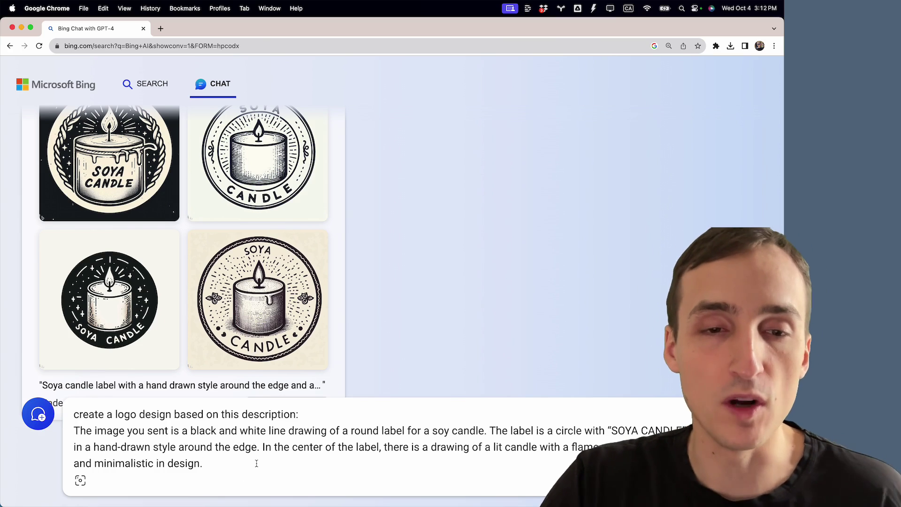
pyautogui.press('Return')
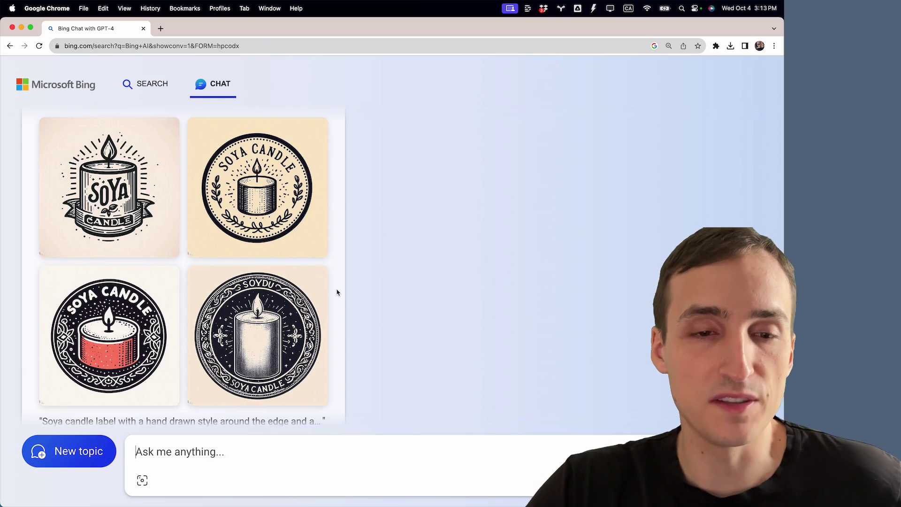
# Open the second generated candle logo full-size in its own Image Creator tab
pyautogui.click(264, 214)
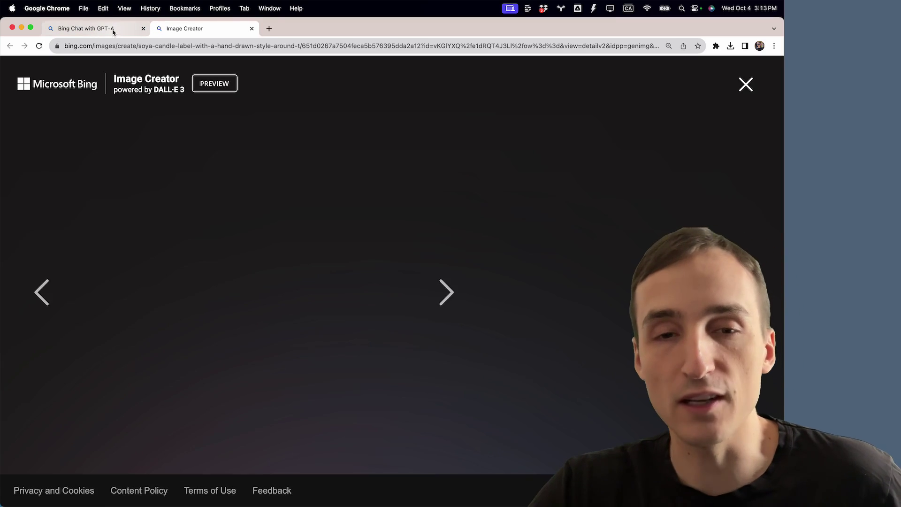
pyautogui.click(113, 30)
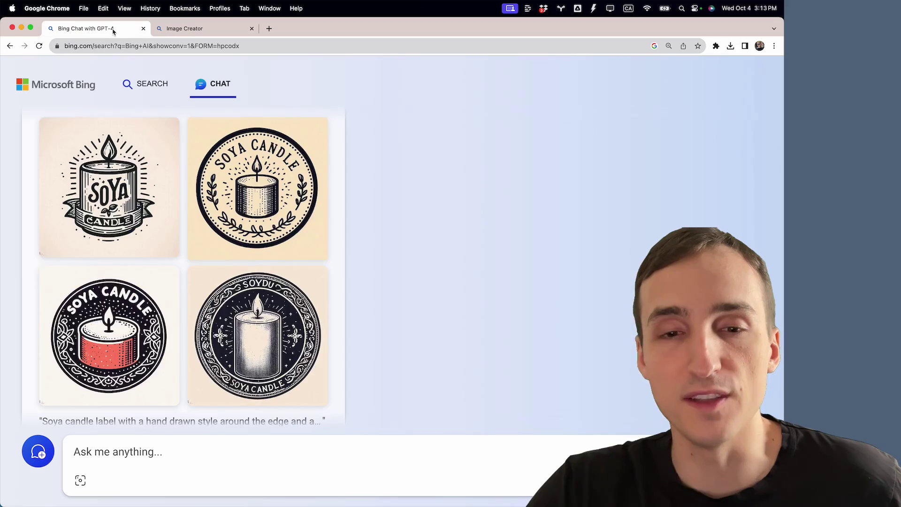
pyautogui.scroll(10, 321, 234)
pyautogui.scroll(-5, 322, 233)
pyautogui.scroll(-5, 322, 232)
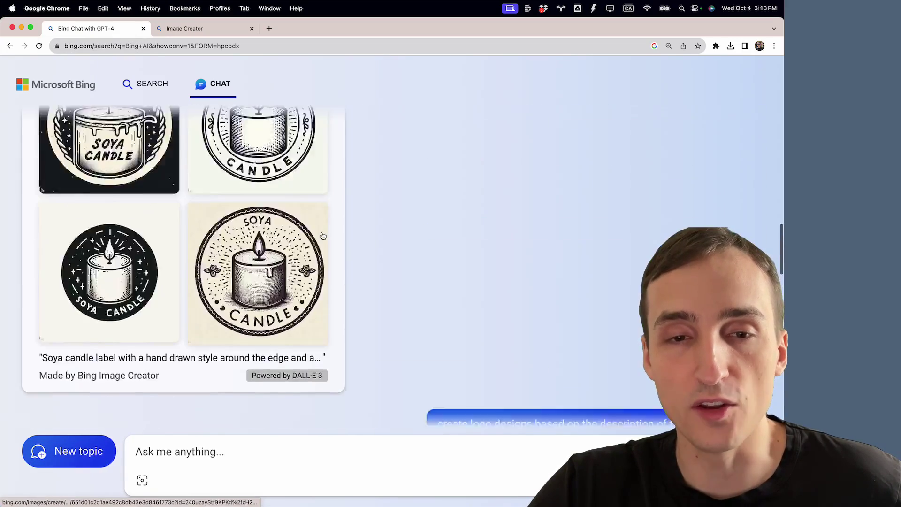
pyautogui.scroll(1, 322, 233)
pyautogui.hotkey('ctrl', 'Tab')
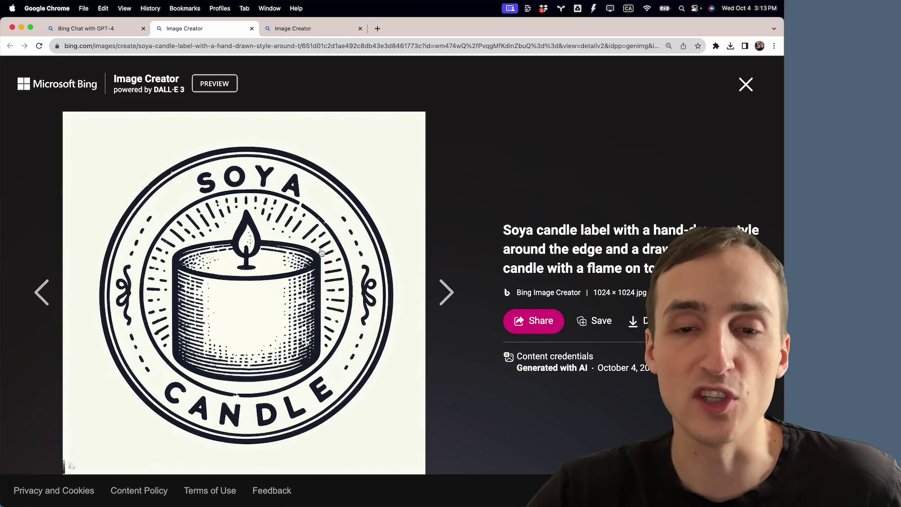
# Save the SOYA CANDLE logo image to the Desktop
pyautogui.rightClick(321, 252)
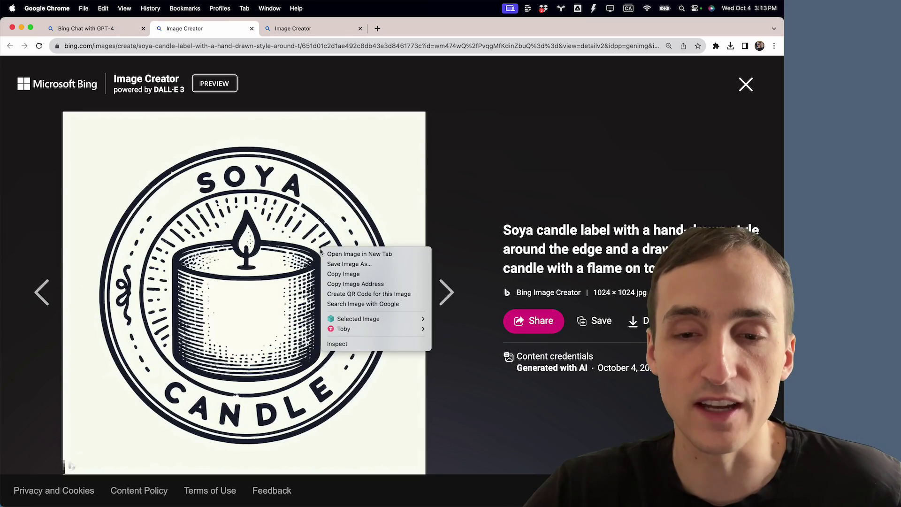
pyautogui.click(357, 264)
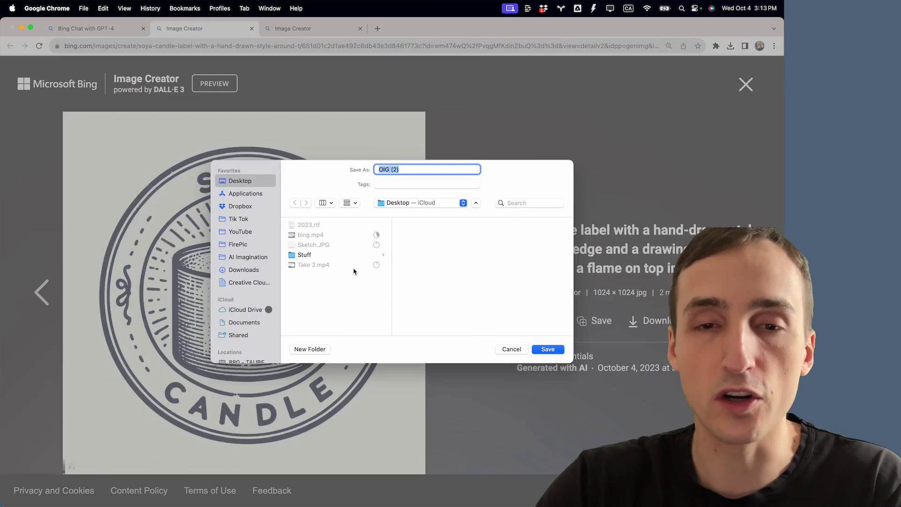
pyautogui.press('Return')
pyautogui.click(227, 45)
pyautogui.press('BackSpace')
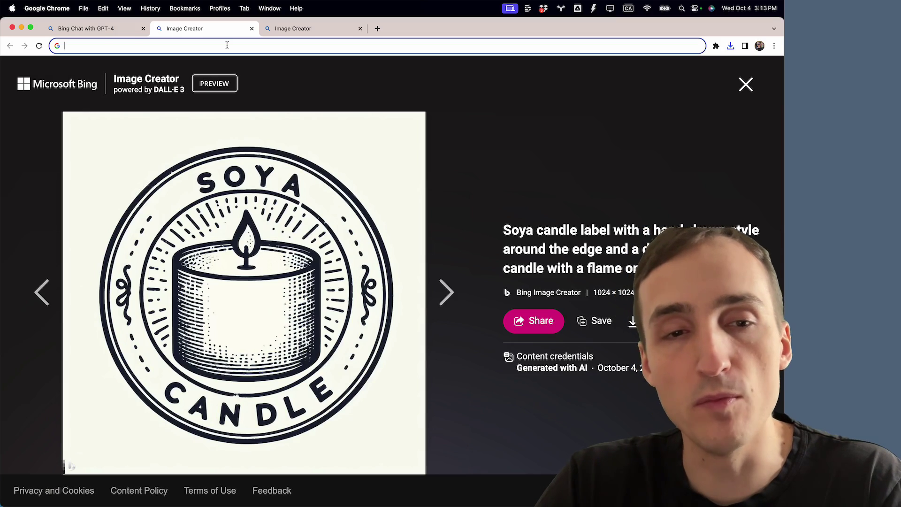
# Remove the logo's background on remove.bg, found by searching 'remove bg', and download the result
pyautogui.write('remove bg')
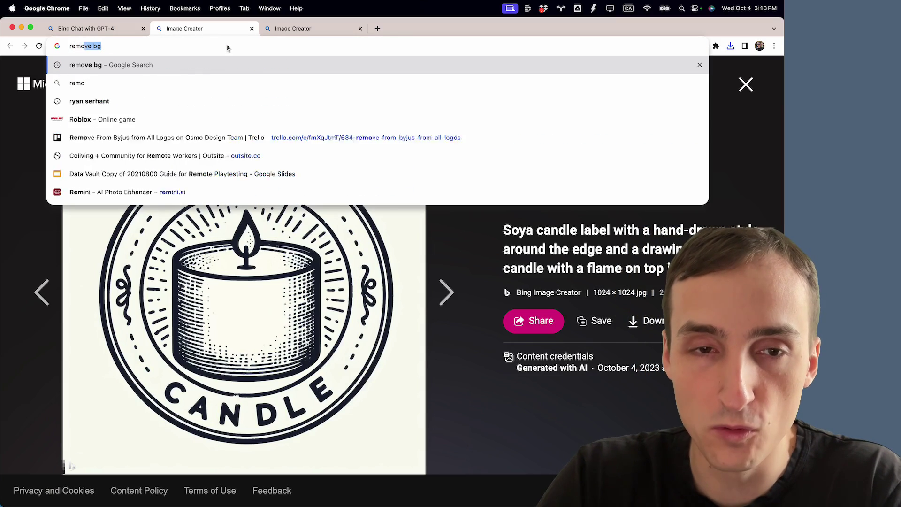
pyautogui.press('Return')
pyautogui.click(198, 231)
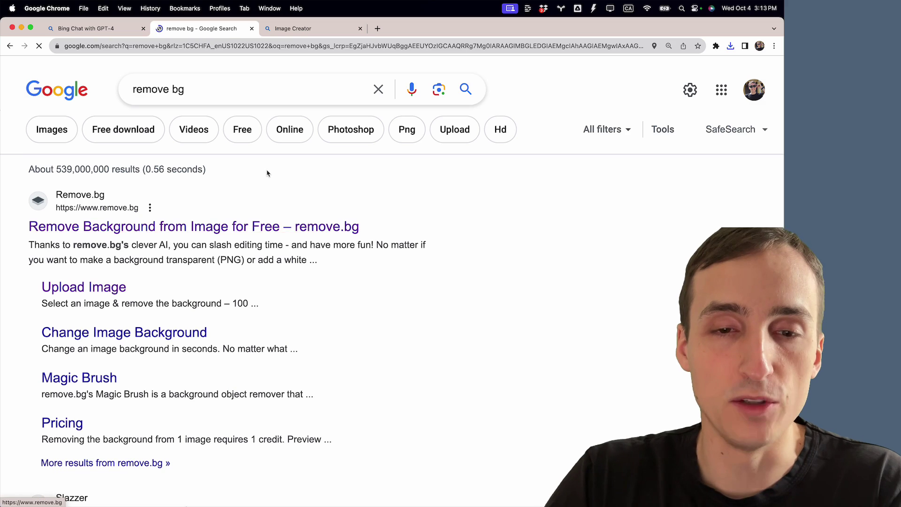
pyautogui.click(396, 308)
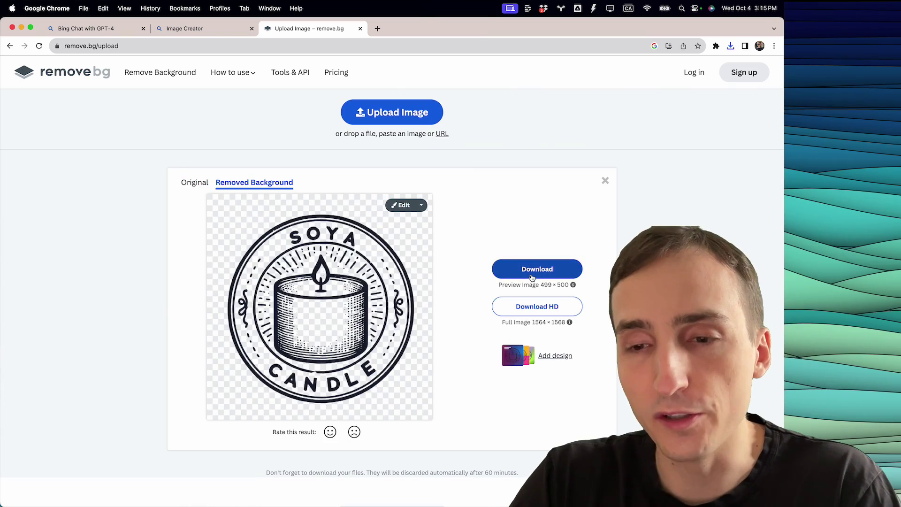
pyautogui.click(535, 268)
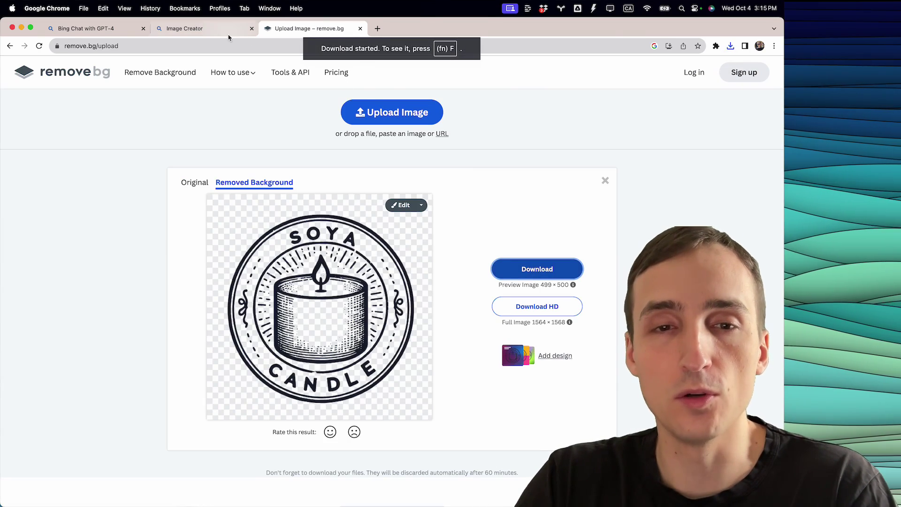
pyautogui.click(235, 46)
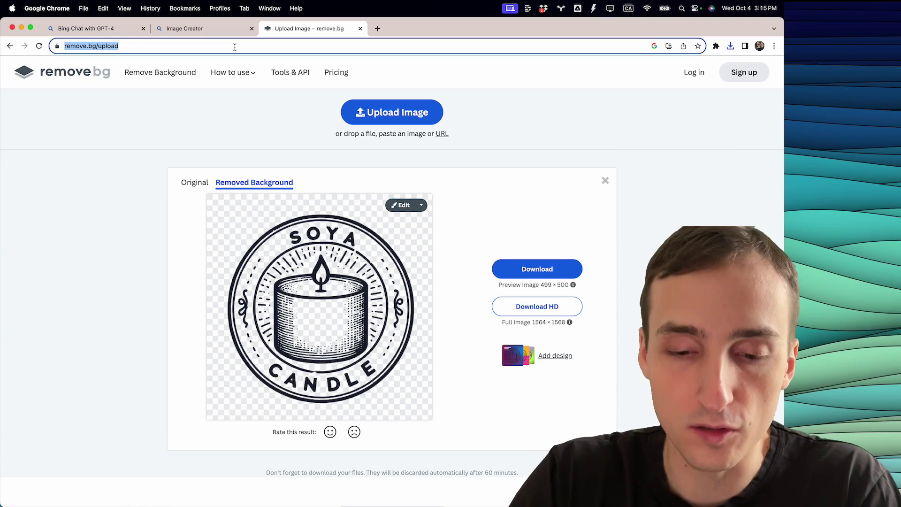
# Find Placeit's woman-holding-an-aromatic-candle mockup through a 'candle' search
pyautogui.write('logo')
pyautogui.press('Return')
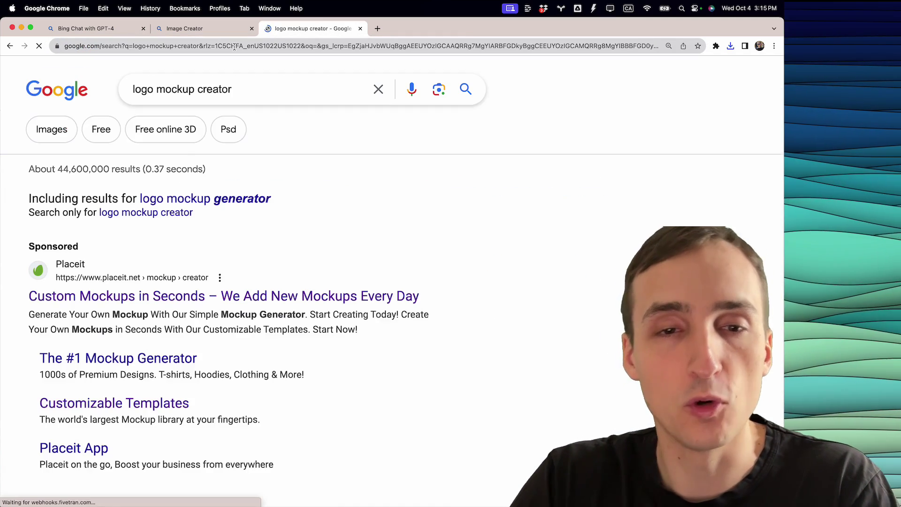
pyautogui.click(205, 302)
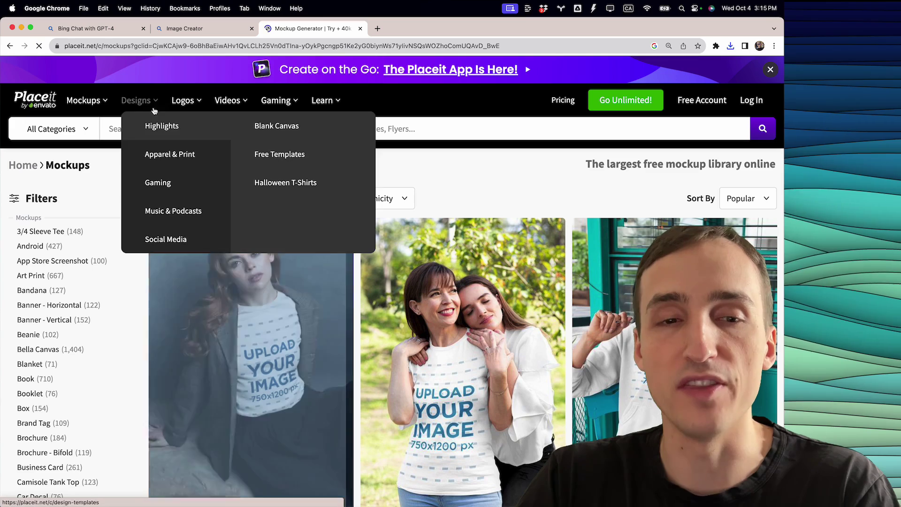
pyautogui.click(155, 128)
pyautogui.write('cand')
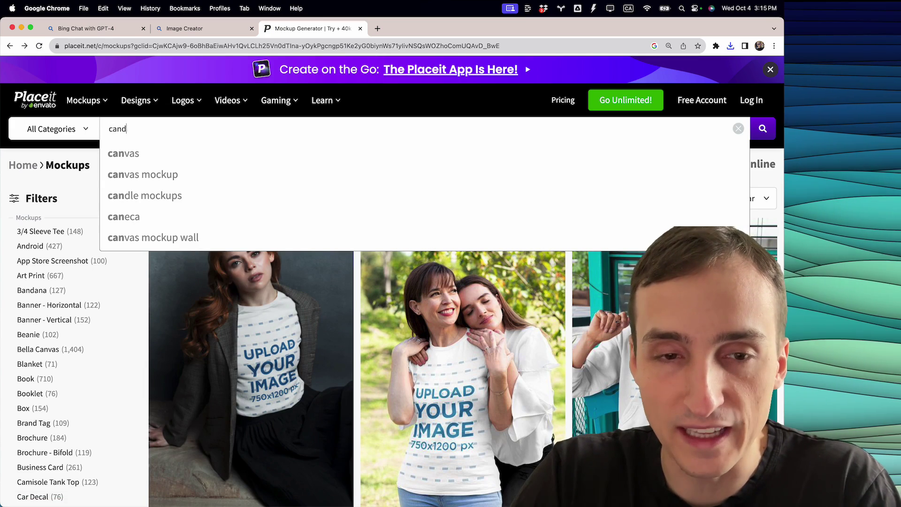
pyautogui.write('le')
pyautogui.press('Return')
pyautogui.click(489, 224)
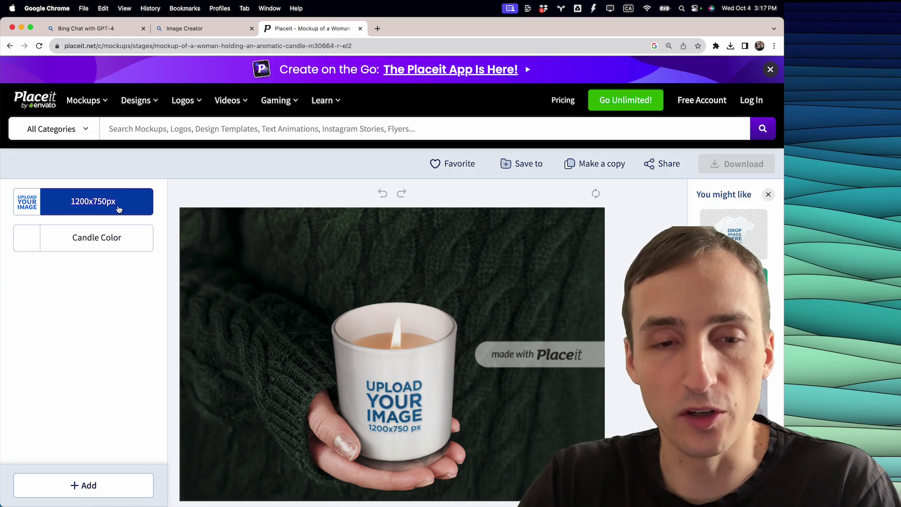
# Place logo-removebg-preview (1).png on the candle and confirm the crop
pyautogui.click(119, 210)
pyautogui.click(81, 251)
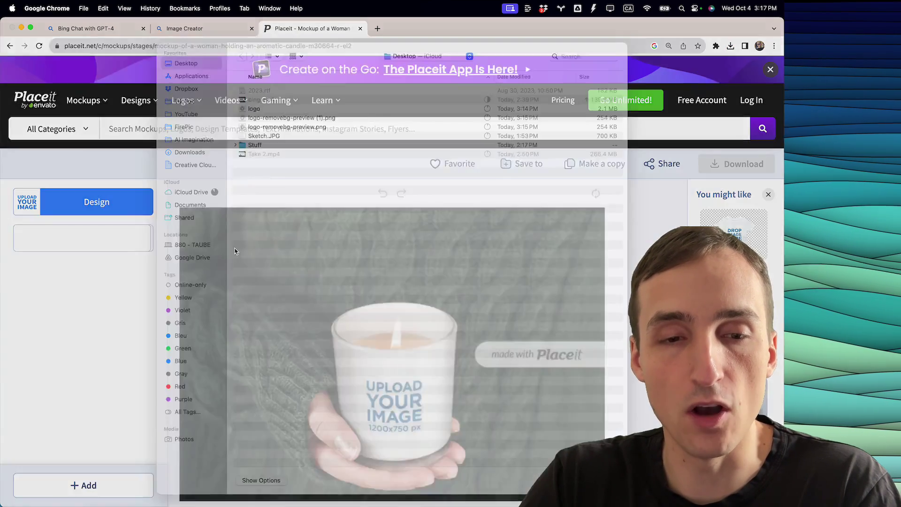
pyautogui.click(290, 130)
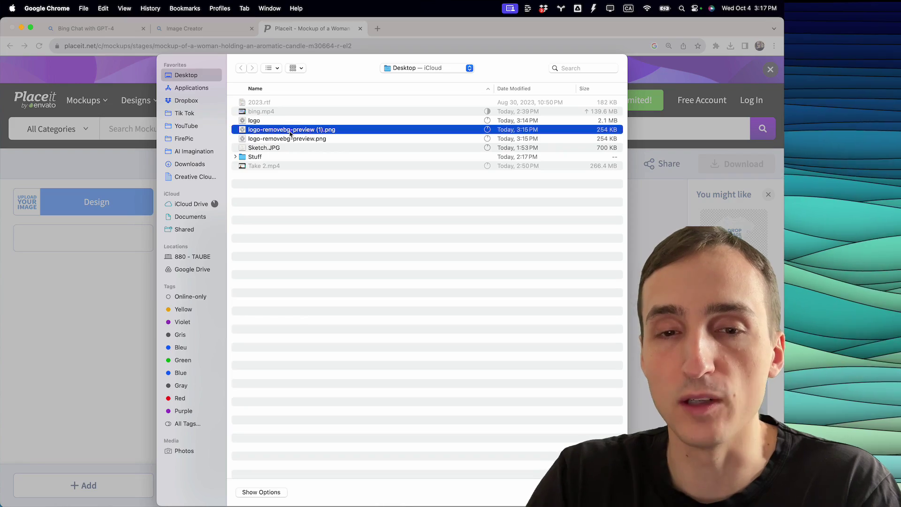
pyautogui.doubleClick(291, 130)
pyautogui.click(463, 456)
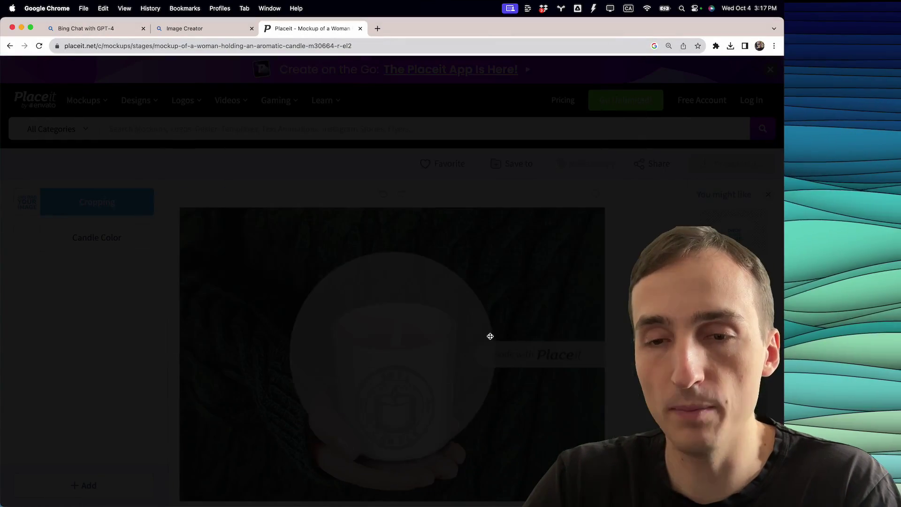
pyautogui.scroll(-3, 478, 296)
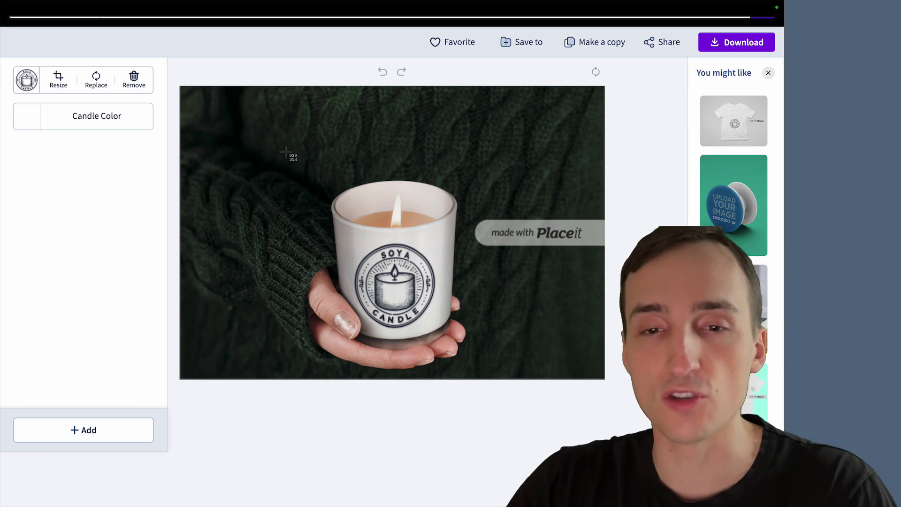
# Screenshot the candle mockup and upload it to Upscale.media, found via 'ai image scale'
pyautogui.moveTo(285, 151); pyautogui.dragTo(473, 375)
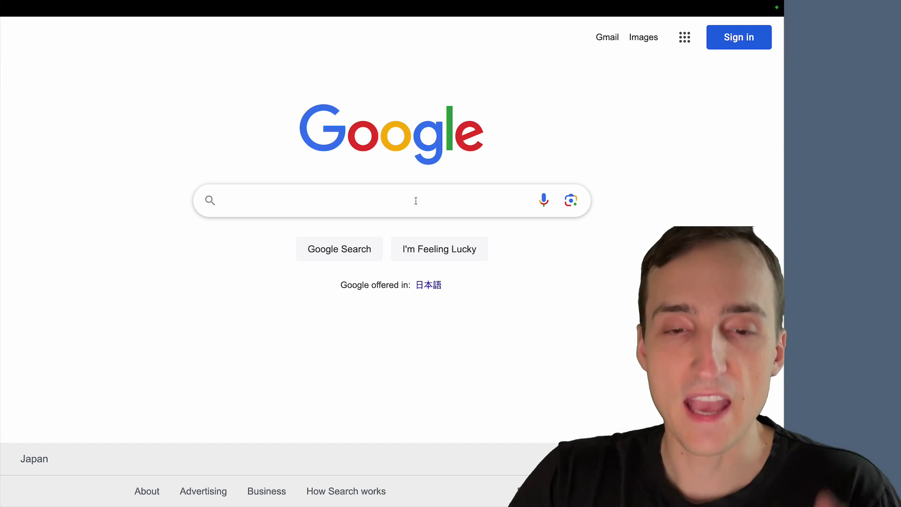
pyautogui.write('ai image scale')
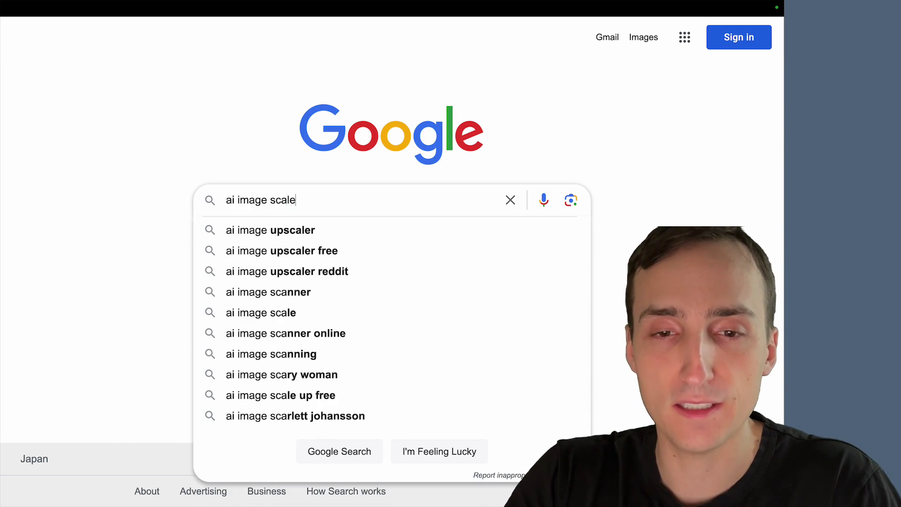
pyautogui.press('Return')
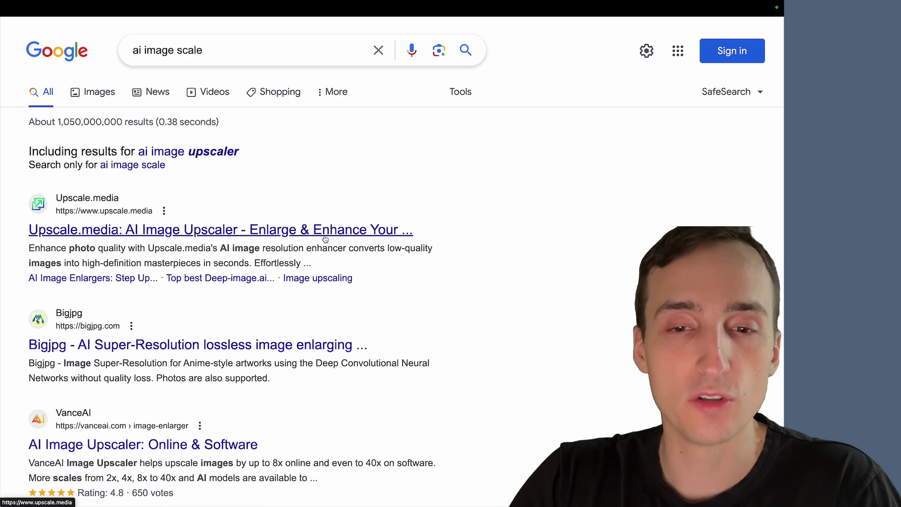
pyautogui.click(333, 237)
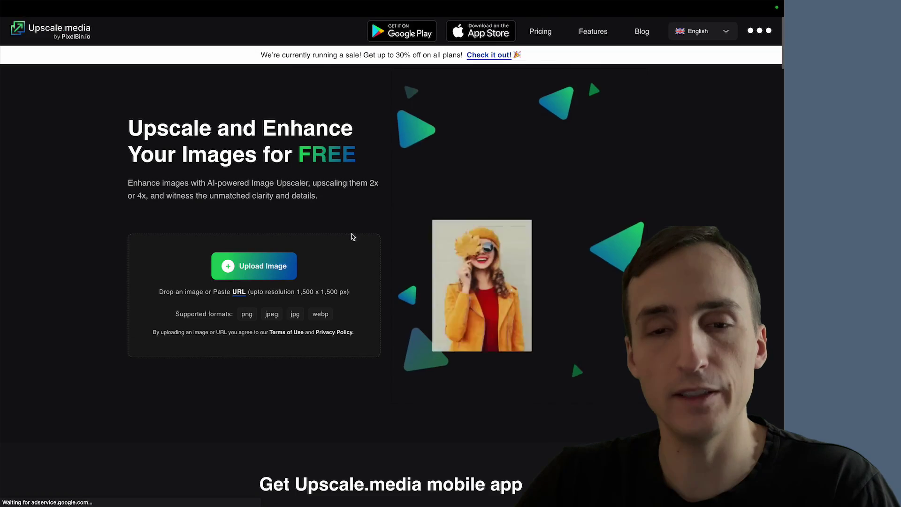
pyautogui.click(258, 264)
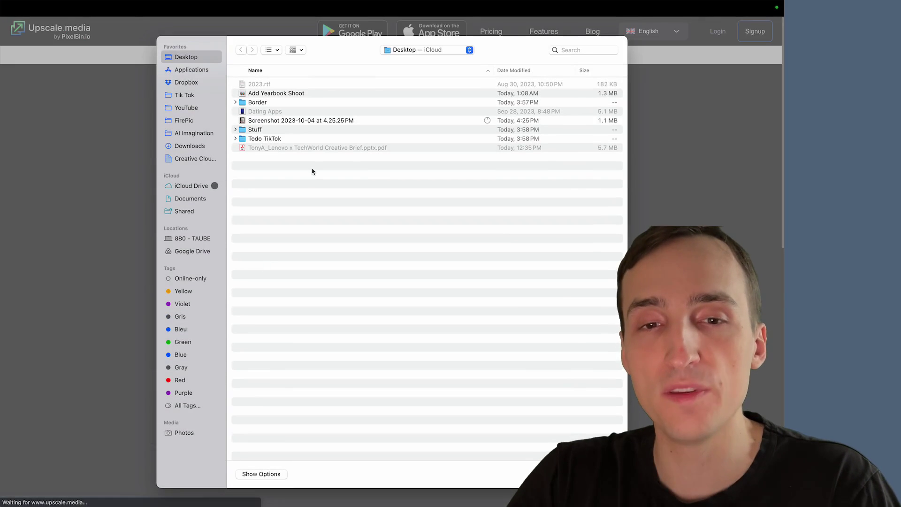
pyautogui.doubleClick(280, 121)
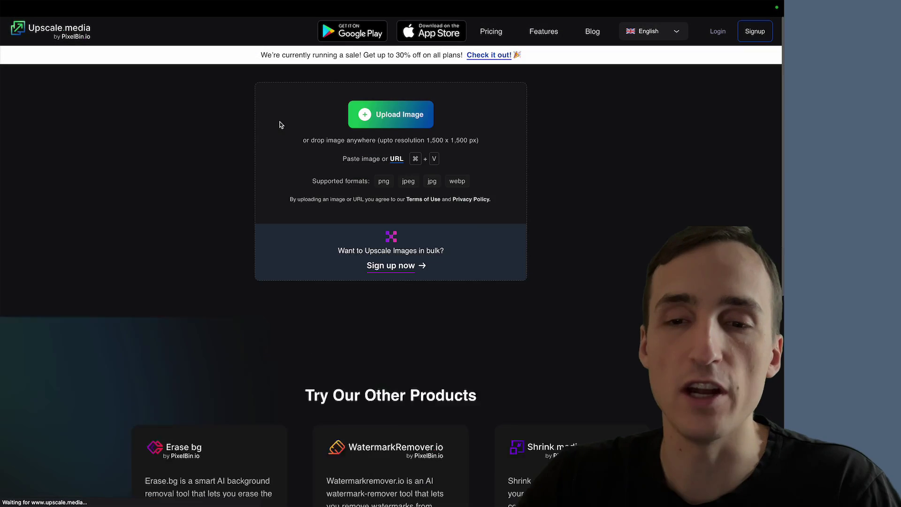